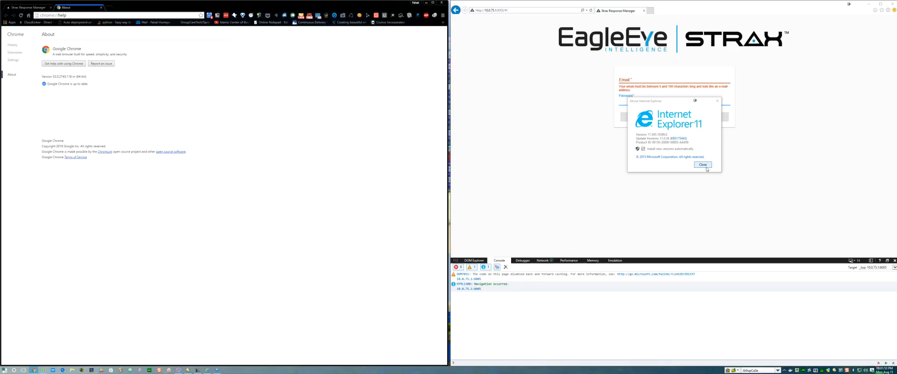
Step: Close the Internet Explorer version dialog and log in to Strax Response Manager with the account email and password
left_click(702, 164)
left_click(34, 7)
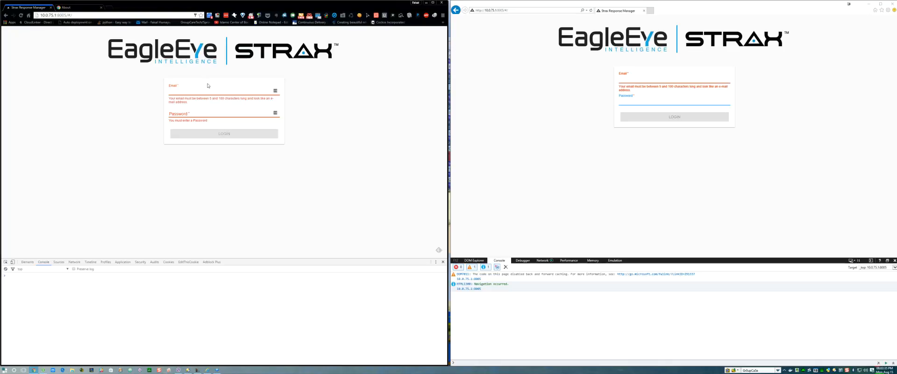
left_click(210, 91)
left_click(236, 99)
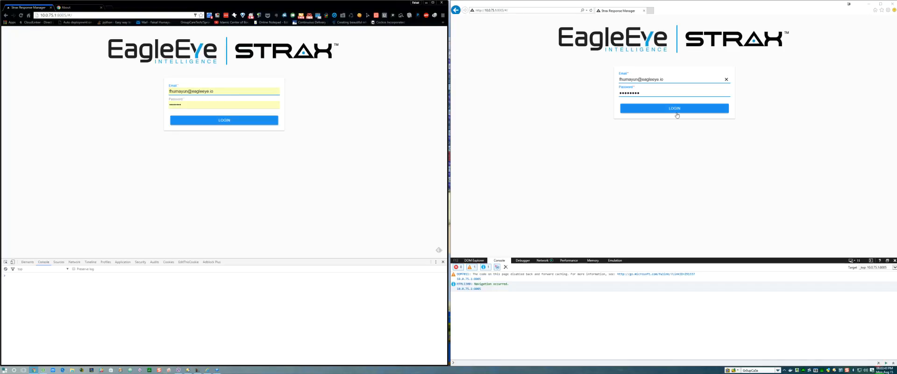
left_click(653, 109)
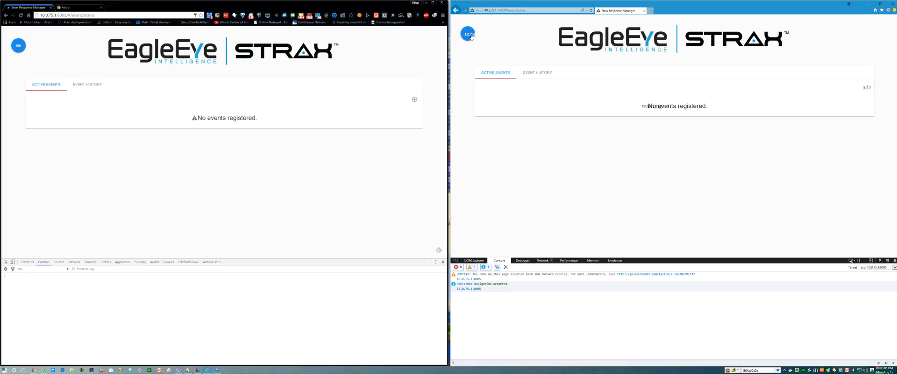
Step: Check the account options in the Internet Explorer page's navigation menu and close the menu
left_click(471, 35)
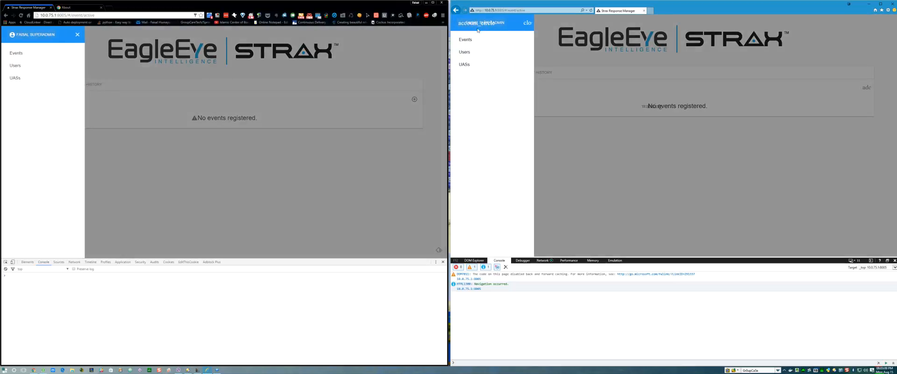
left_click(479, 29)
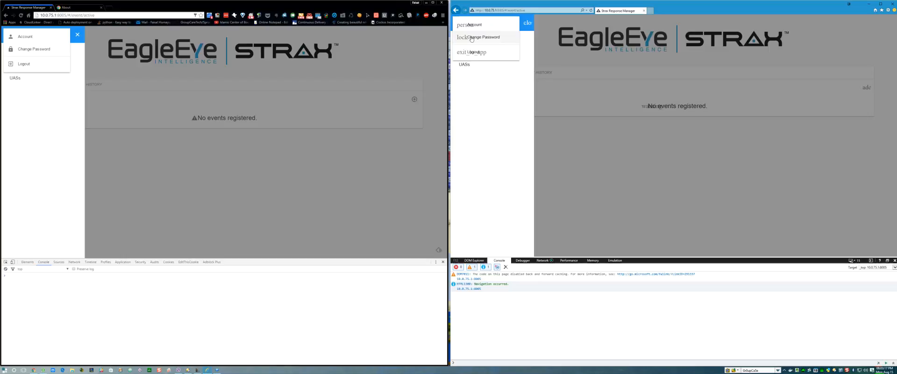
left_click(497, 99)
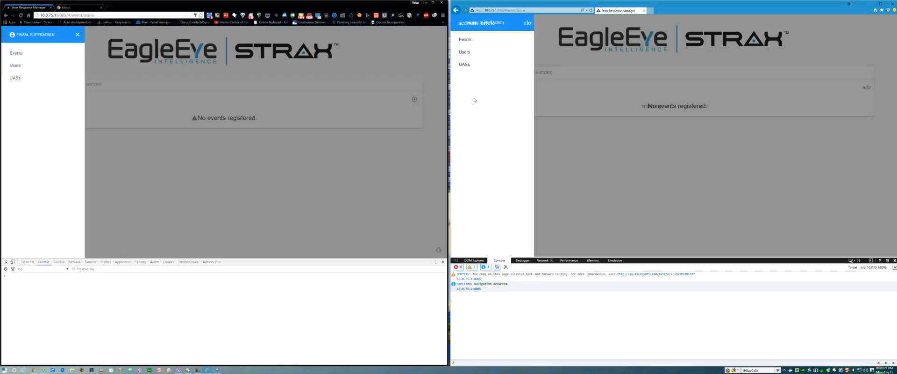
left_click(588, 106)
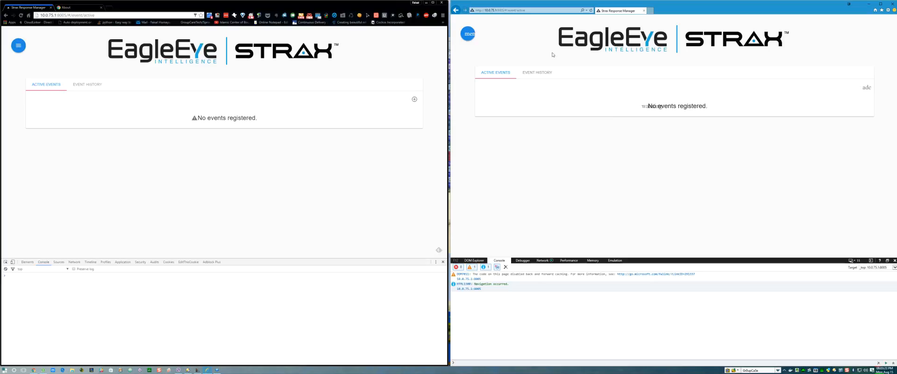
Step: Look through the Users listing and open the UASs listing to compare how they render in both browsers
left_click(467, 38)
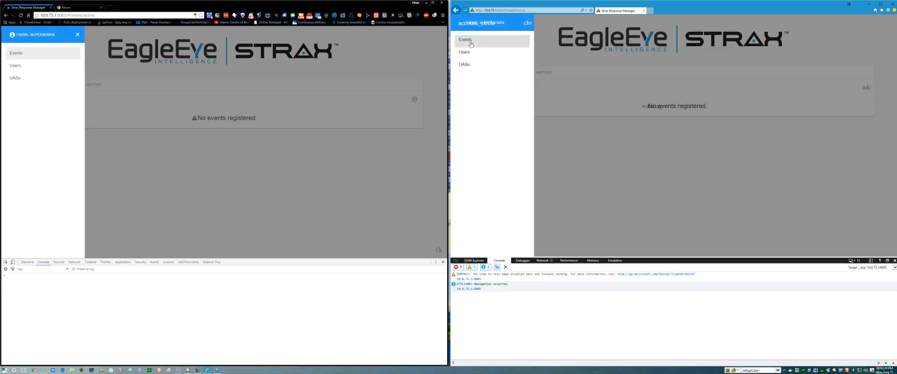
left_click(465, 52)
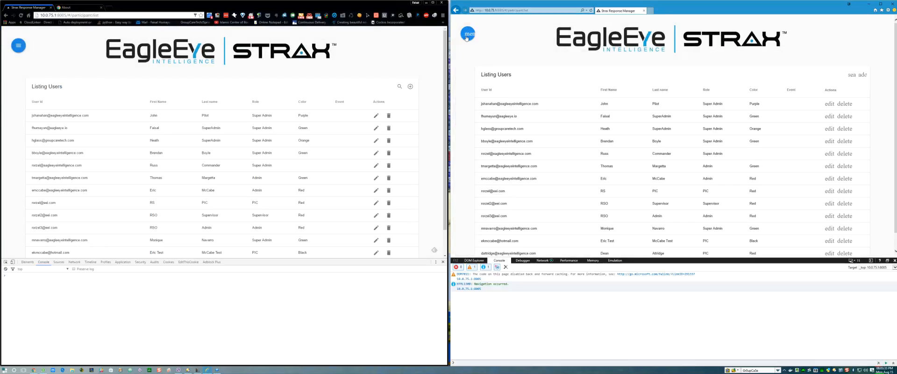
scroll(635, 114, "down", 2)
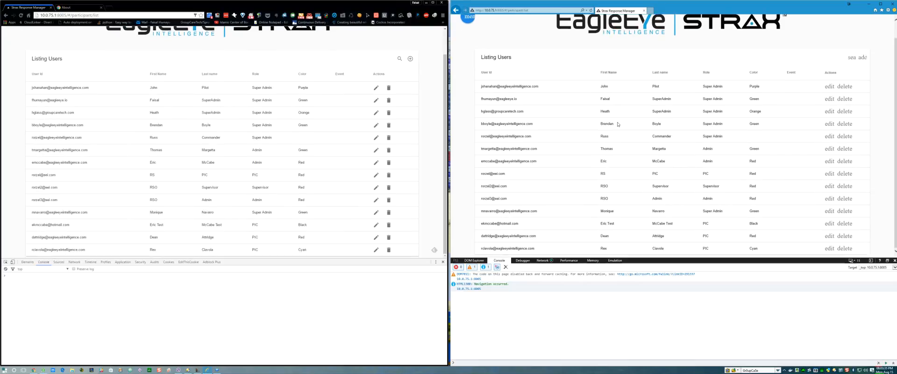
scroll(621, 125, "up", 2)
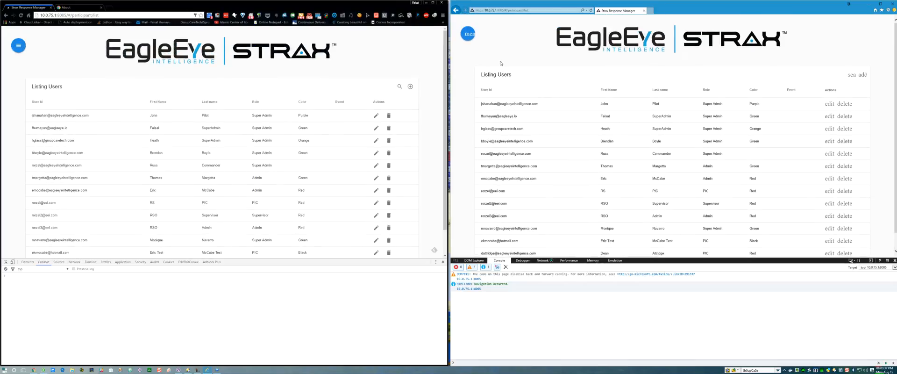
left_click(472, 38)
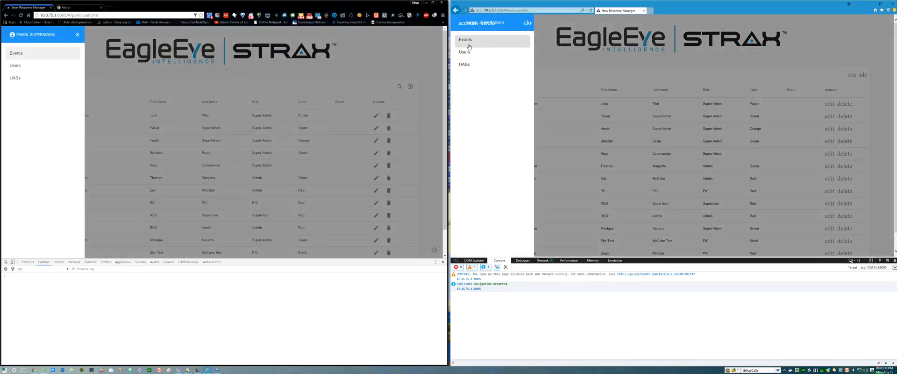
left_click(473, 65)
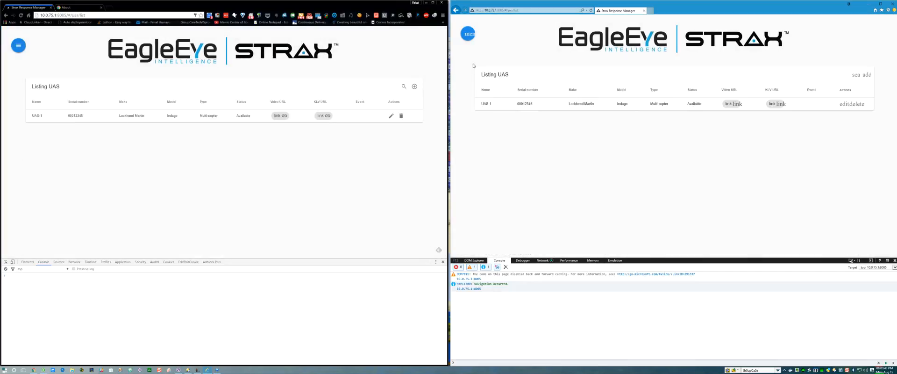
Step: Return to the Events page and start a new event
left_click(471, 37)
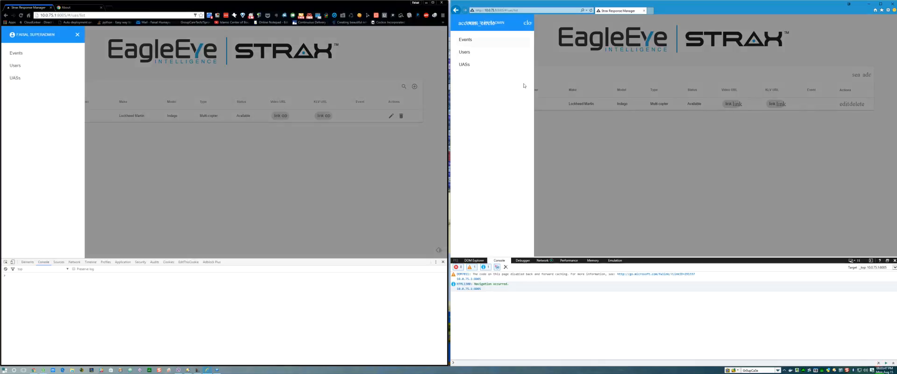
left_click(473, 42)
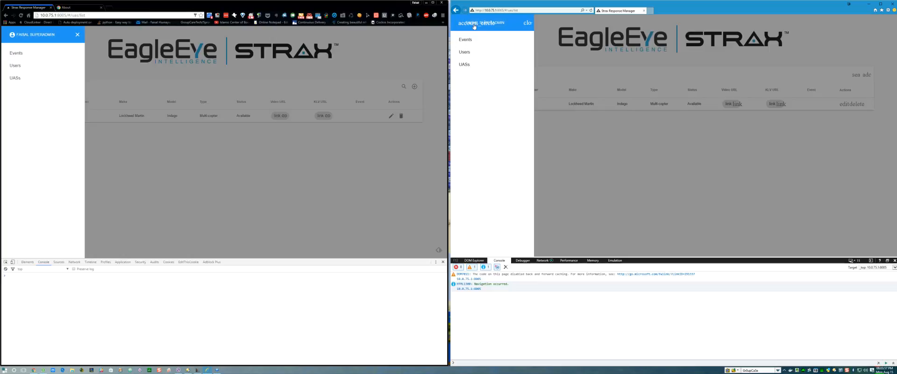
left_click(465, 39)
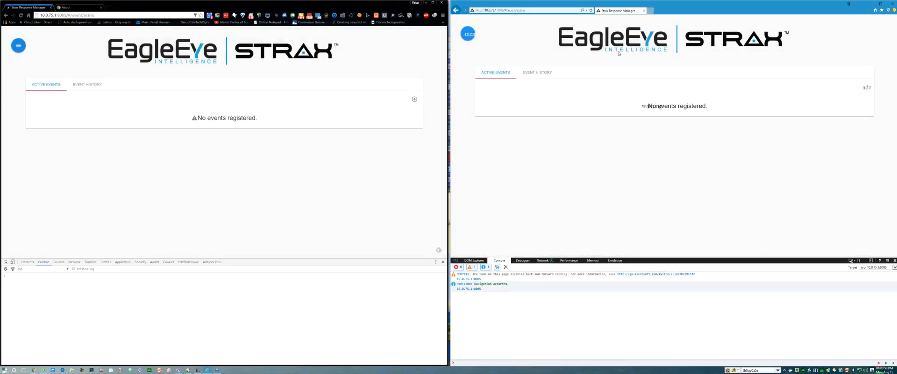
left_click(865, 89)
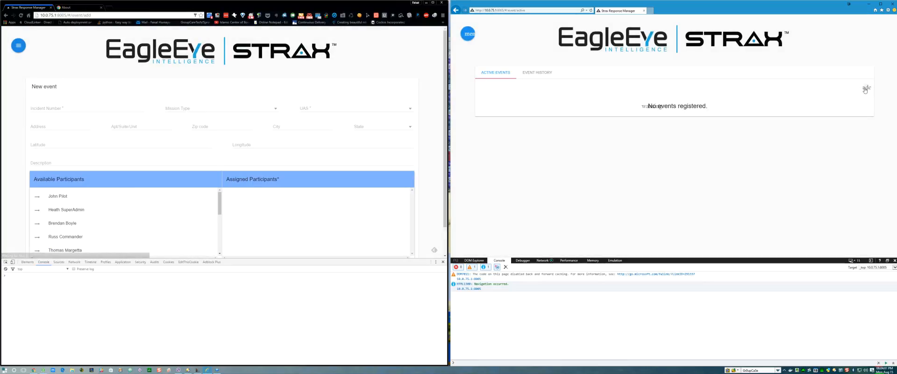
Step: Set the new event's incident number to 22022
left_click(508, 101)
type("22")
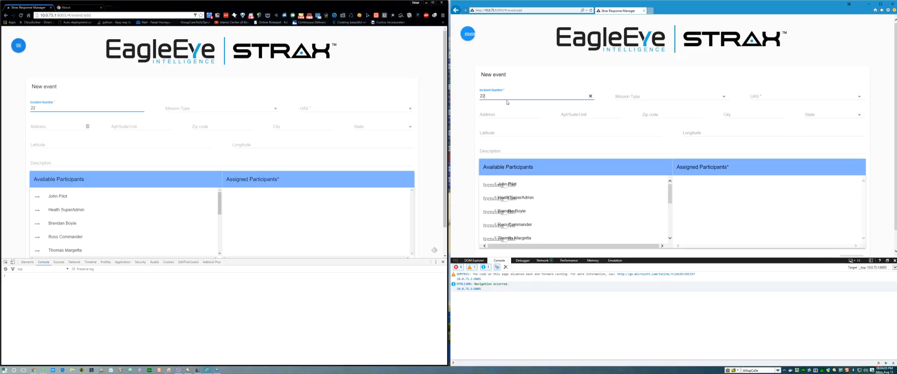
type("0-2")
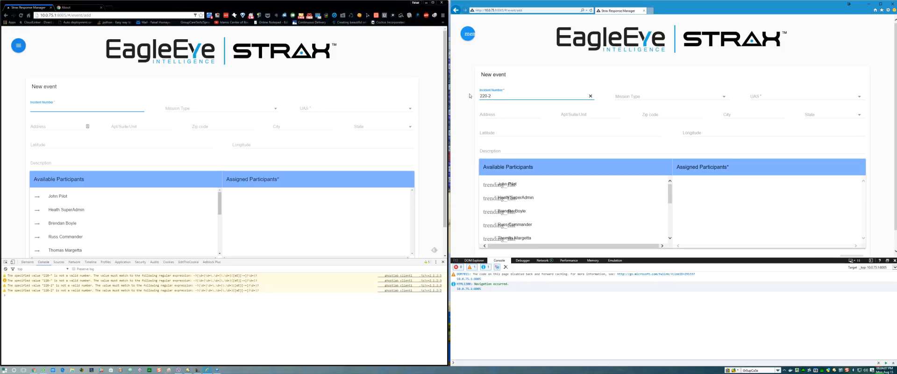
key("BackSpace")
key("BackSpace")
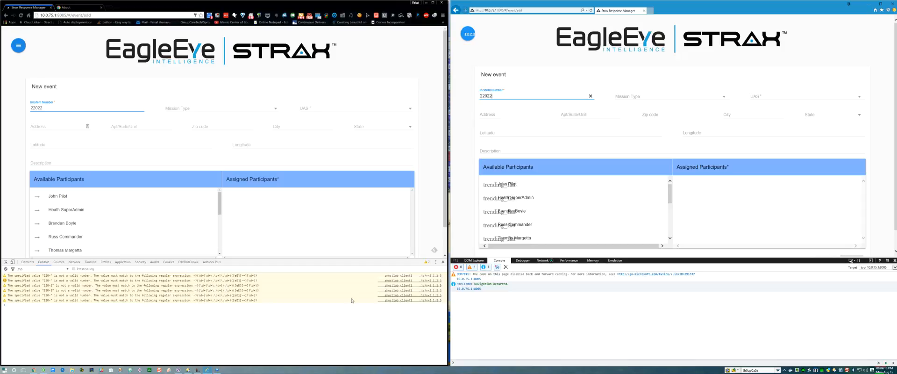
Step: Set the event's mission type to SWAT and its UAS to UAS-1
left_click(645, 100)
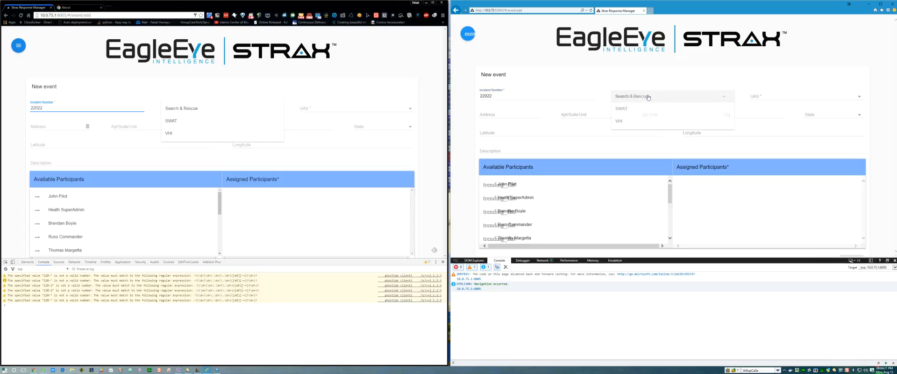
left_click(644, 108)
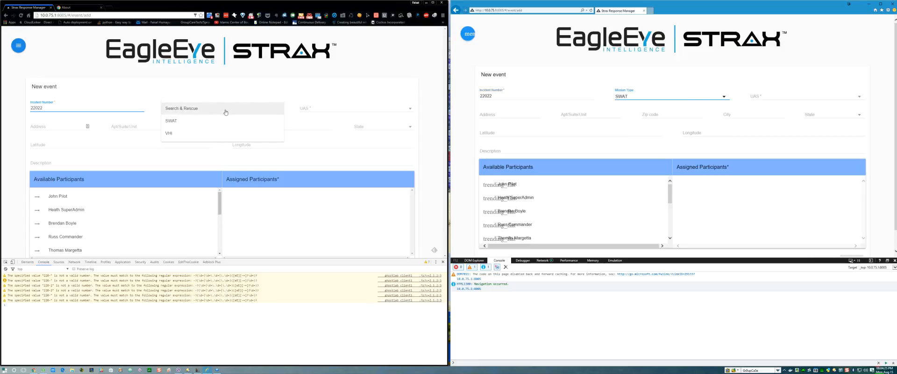
left_click(205, 122)
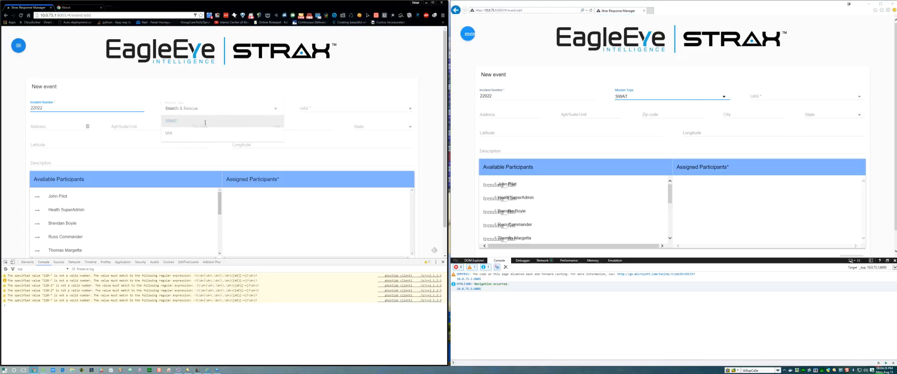
left_click(766, 98)
left_click(765, 99)
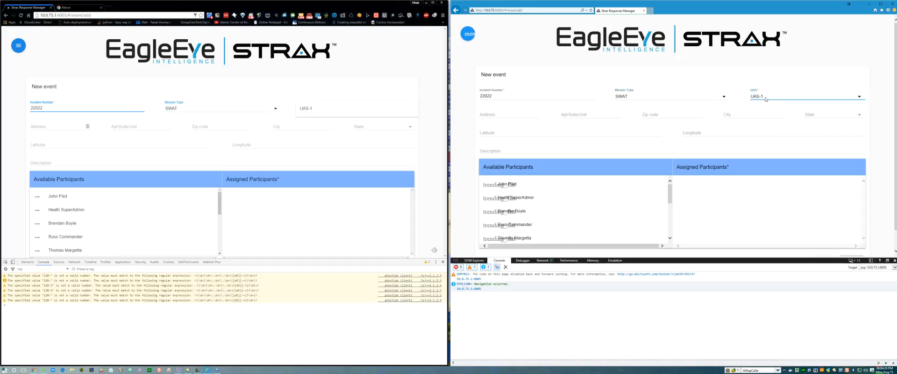
Step: Assign the first two available participants to the event and save it from Internet Explorer
scroll(678, 155, "down", 1)
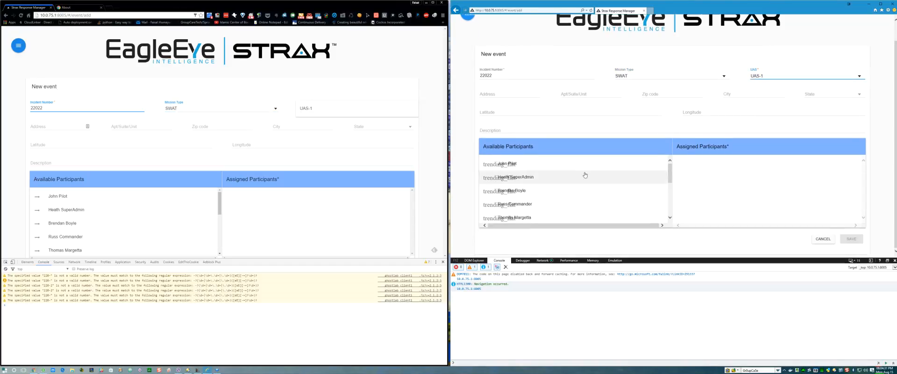
left_click(516, 167)
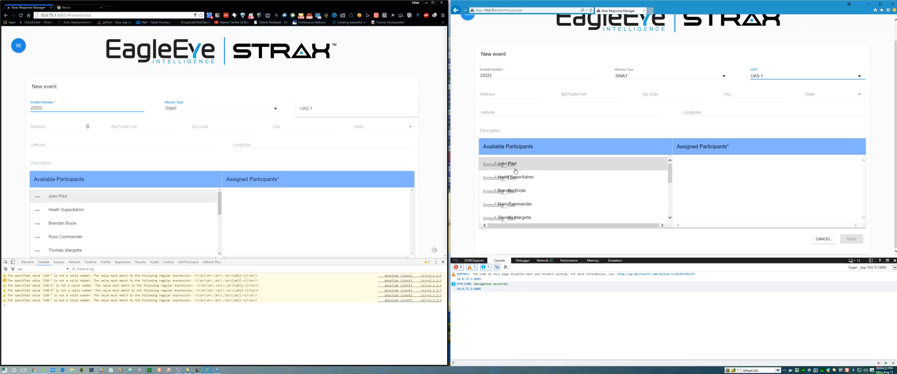
left_click(516, 169)
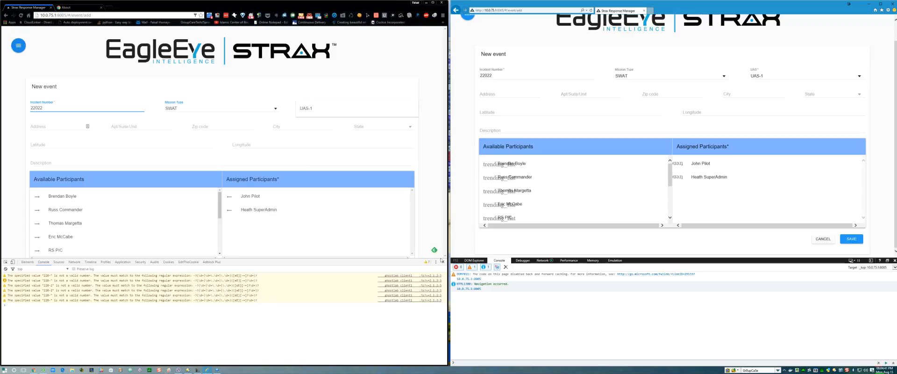
left_click_drag(421, 261, 417, 285)
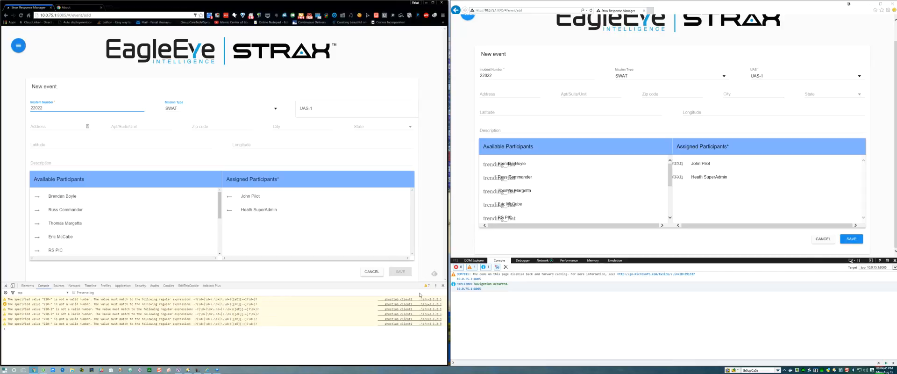
left_click(857, 241)
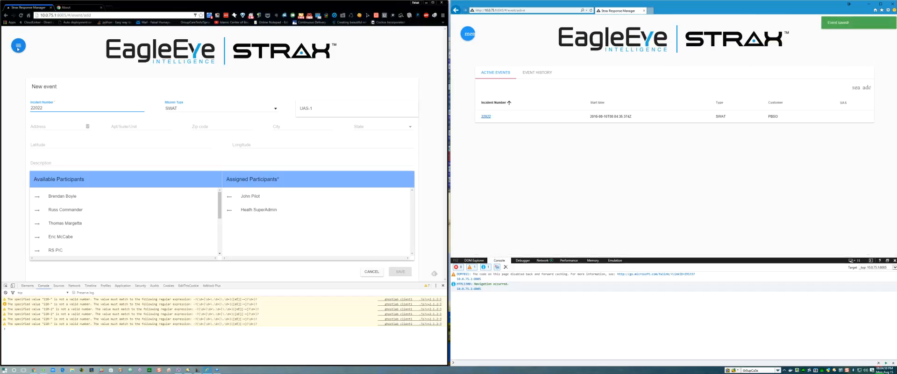
Step: Show the Active Events list in Chrome and open incident 22022 from the Internet Explorer list
left_click(162, 61)
left_click(13, 48)
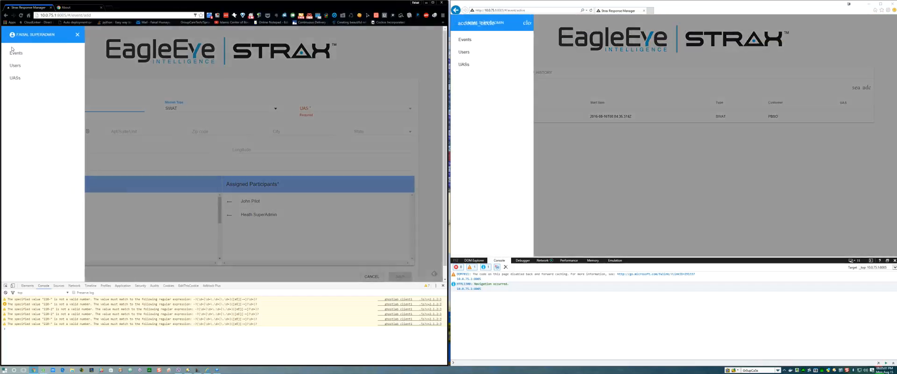
left_click(17, 54)
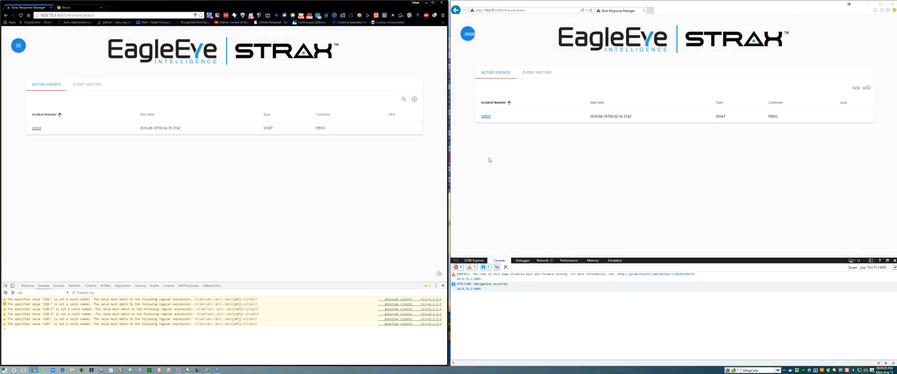
left_click(486, 119)
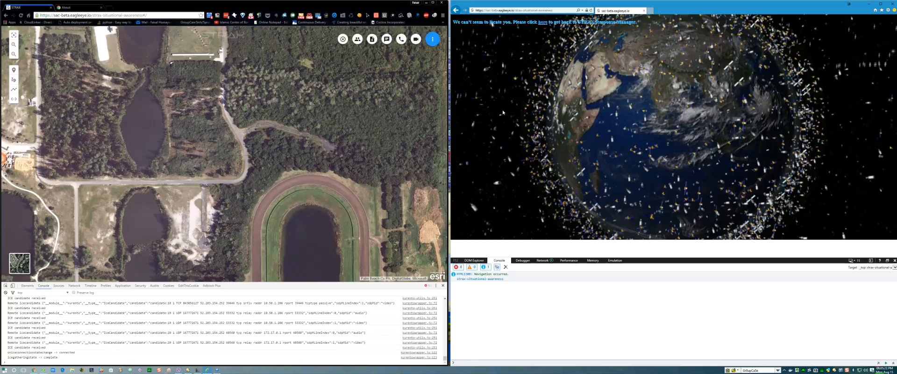
Step: Show and close the Video window on the Chrome event map, and open the Edit Users dialog for inspection
left_click(416, 39)
left_click(437, 43)
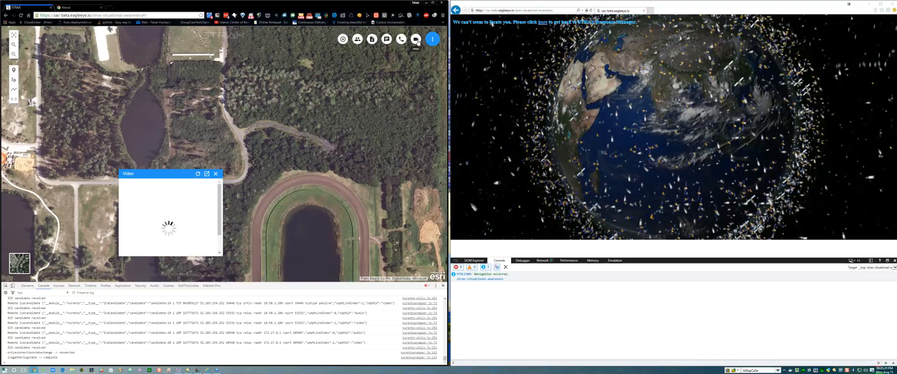
left_click(416, 39)
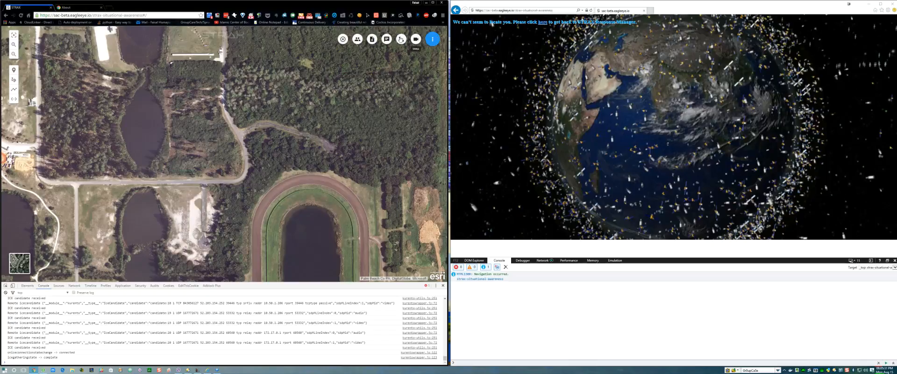
left_click(359, 40)
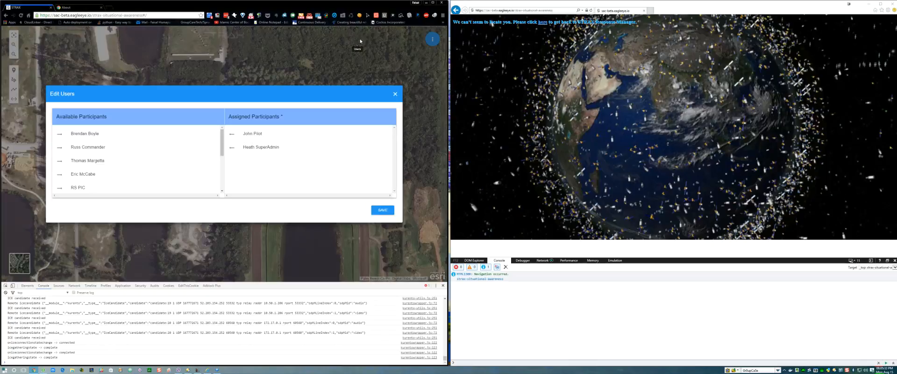
Step: Close the Edit Users dialog, add the note "test" to the event log on the Chrome map, and close the log
left_click(395, 93)
left_click(432, 46)
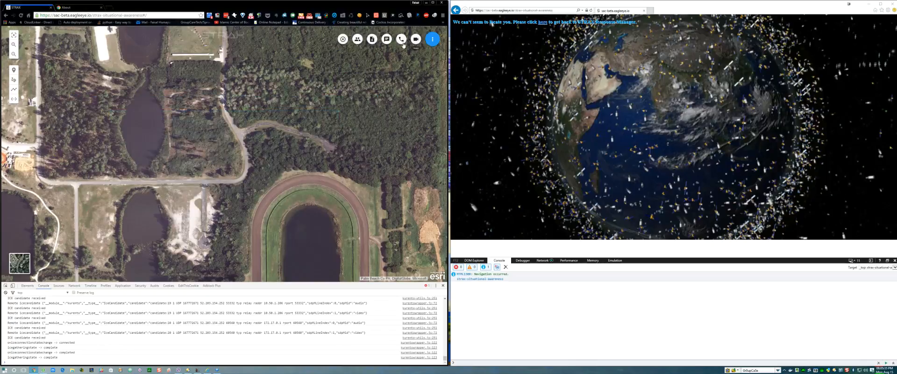
left_click(373, 41)
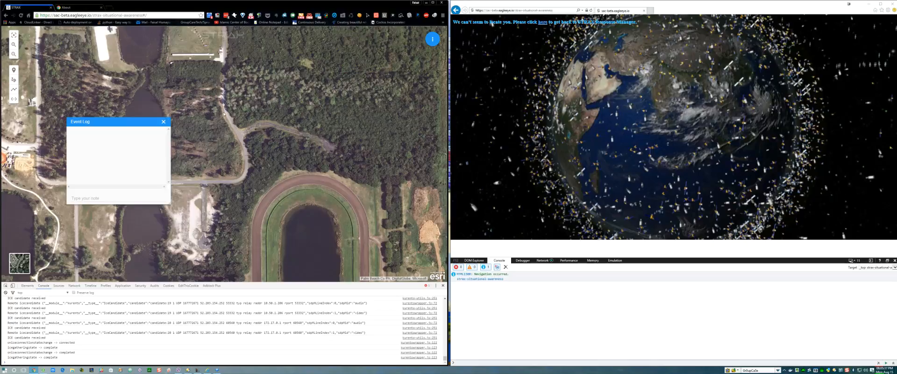
left_click(111, 198)
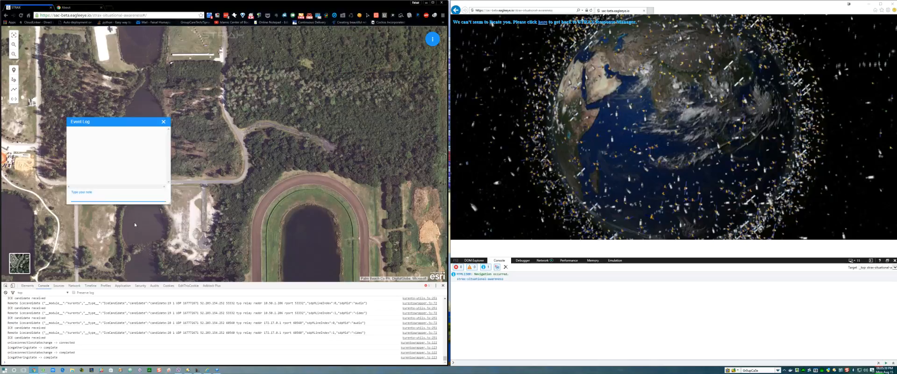
type("test")
key("Return")
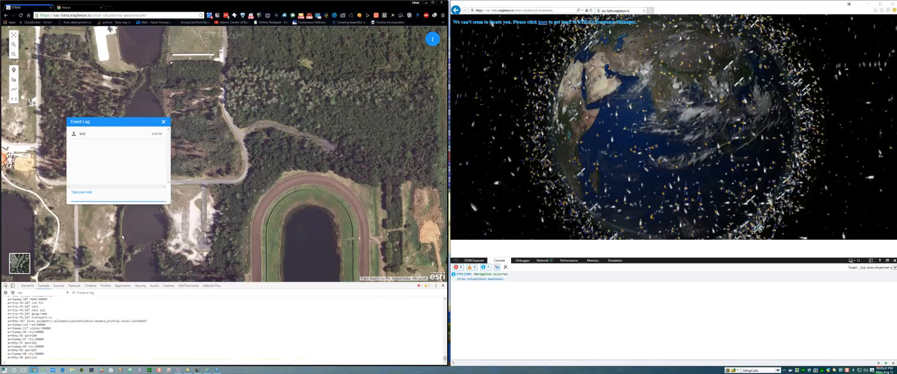
left_click(163, 122)
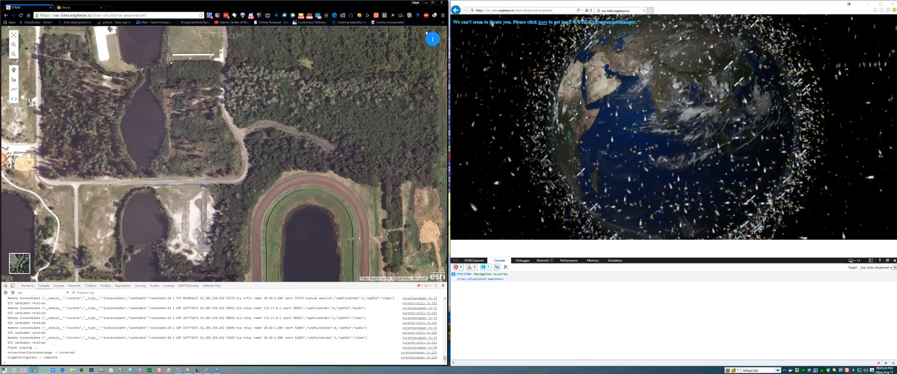
Step: Reload the situational awareness page in Internet Explorer twice, resending the previously submitted information each time
mouse_move(426, 42)
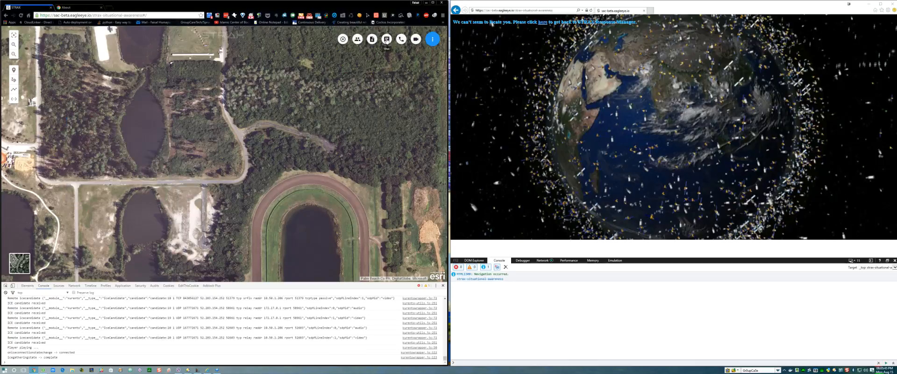
left_click(474, 260)
left_click(497, 262)
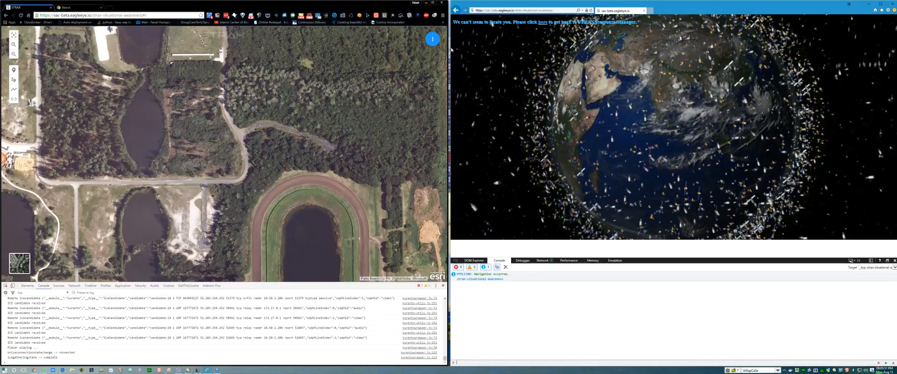
left_click(591, 11)
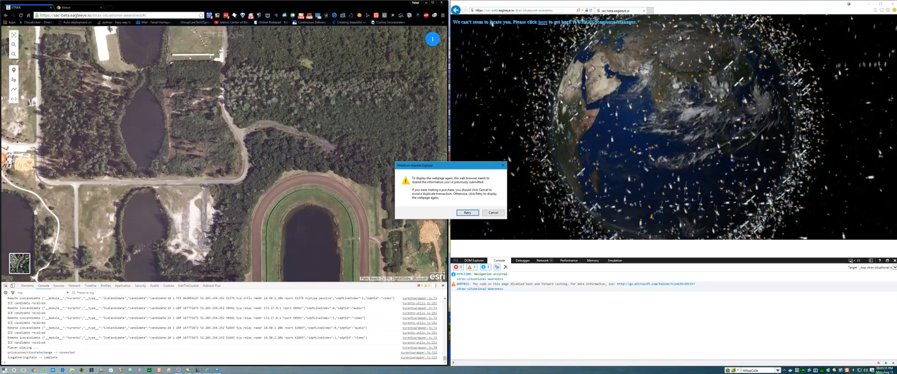
left_click(467, 211)
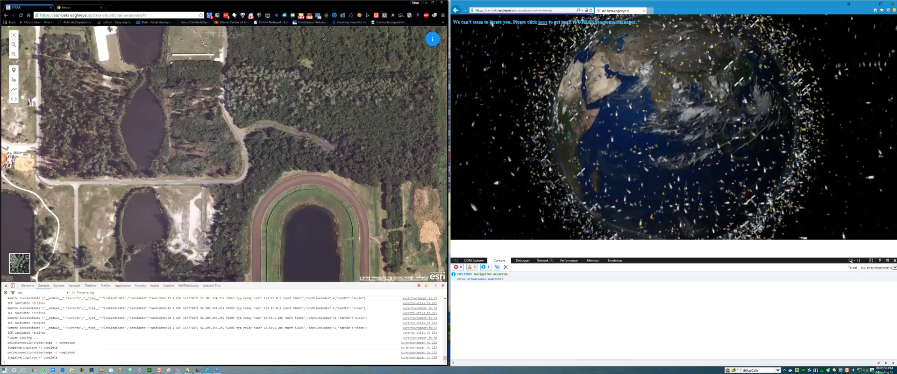
left_click(496, 10)
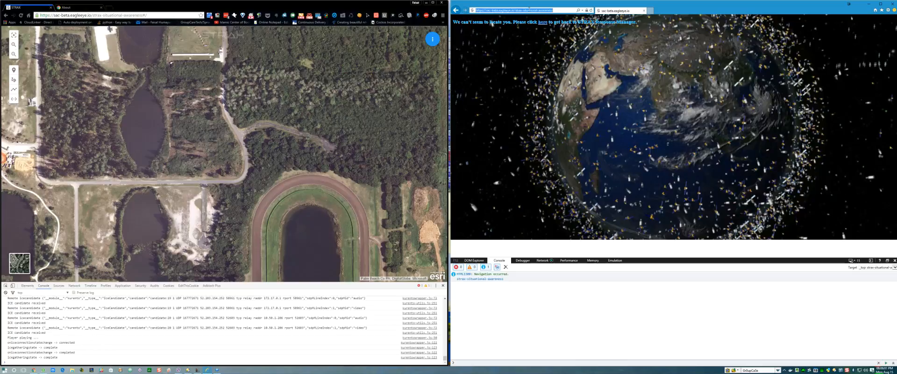
left_click(591, 11)
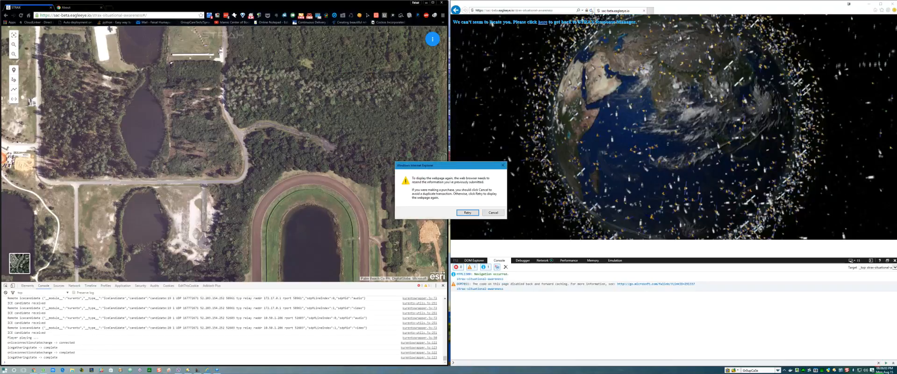
left_click(474, 213)
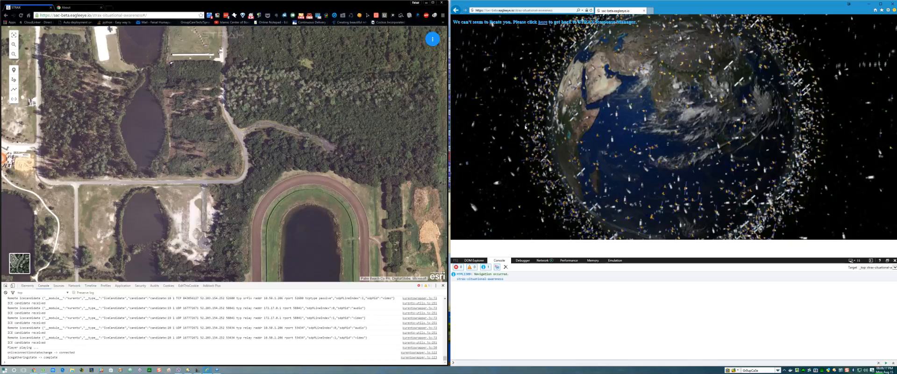
left_click(518, 10)
left_click(508, 10)
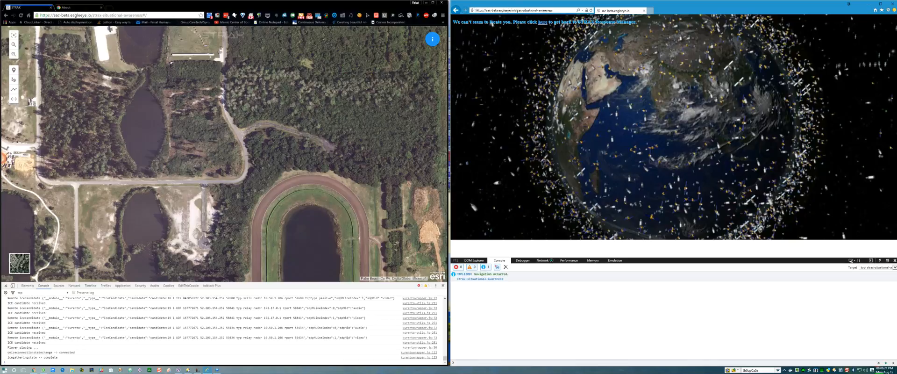
Step: Reload the event map page in Chrome and dismiss the loading error to return to the login page
left_click(140, 59)
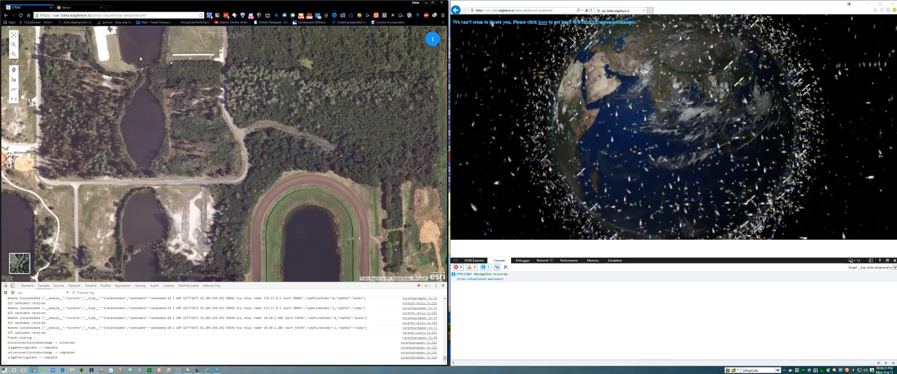
left_click(186, 15)
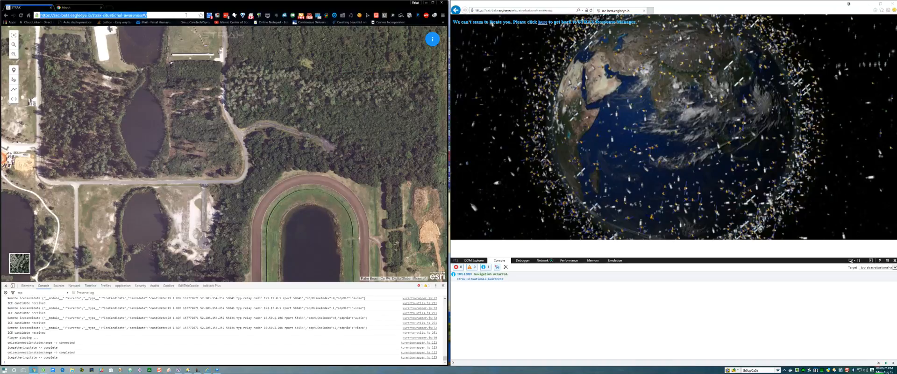
left_click(20, 16)
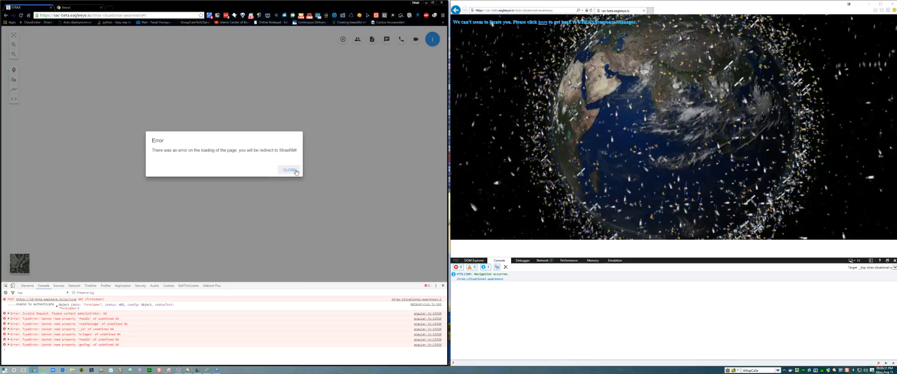
left_click(296, 171)
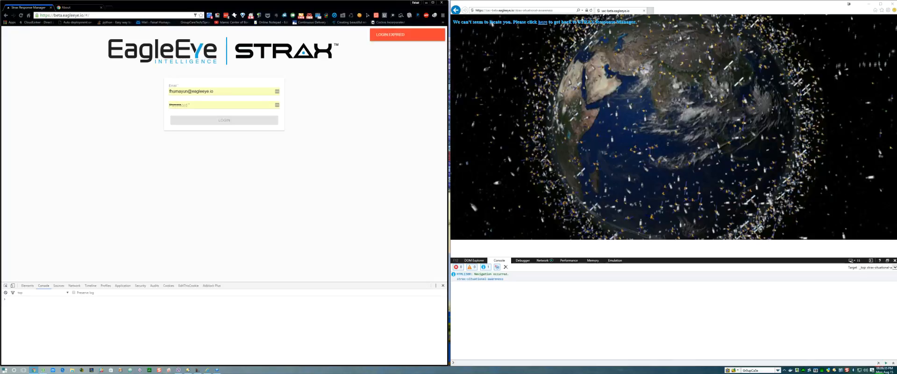
Step: Return Internet Explorer to the Active Events list and log back in to Strax in Chrome with the saved credentials
left_click(520, 10)
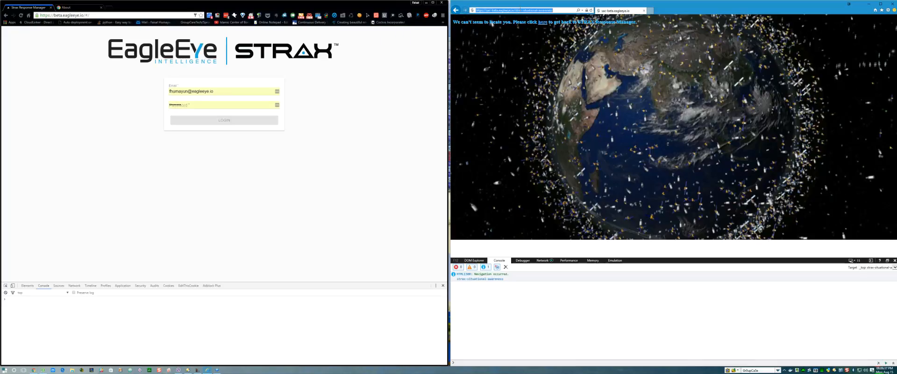
left_click(456, 11)
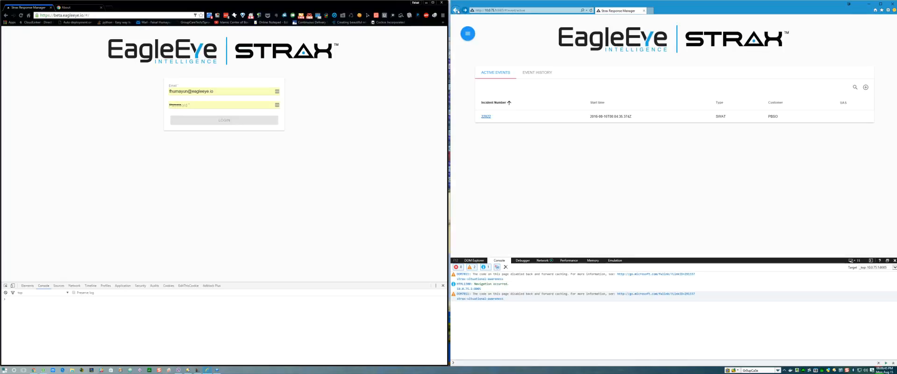
left_click(229, 107)
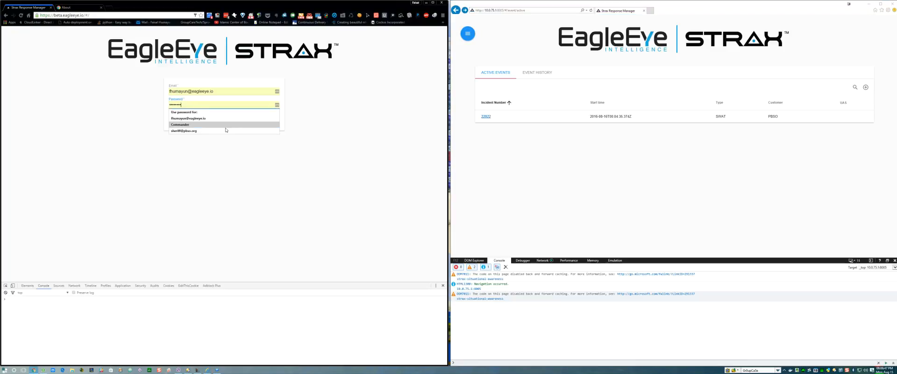
left_click(255, 121)
left_click(255, 121)
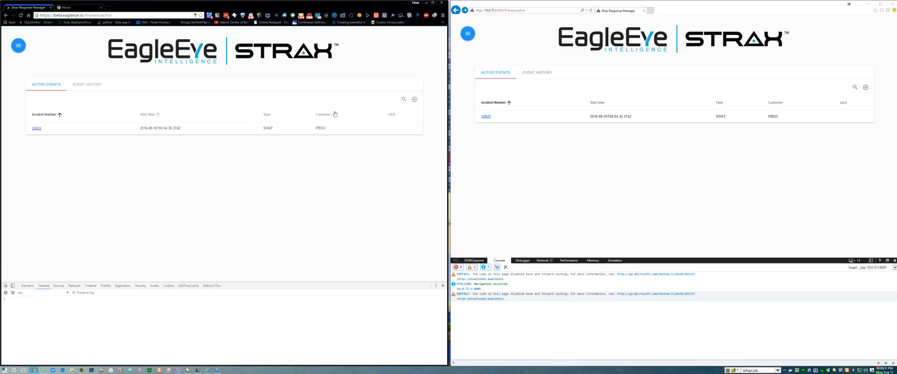
Step: Open incident 22022 from the Active Events list in Chrome and in Internet Explorer
left_click(37, 130)
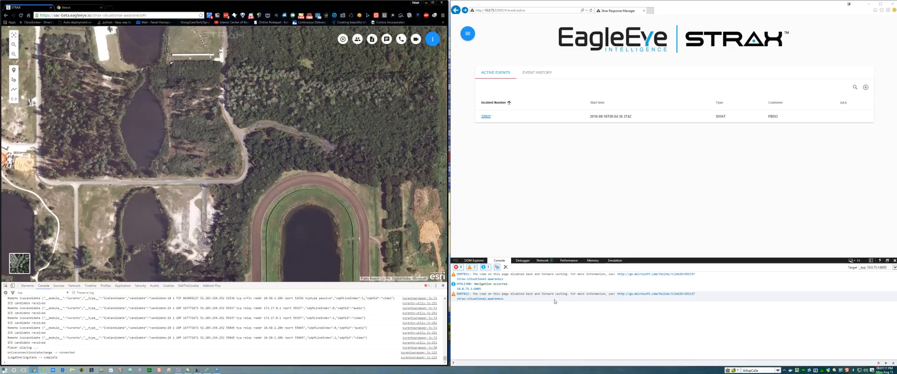
left_click(486, 117)
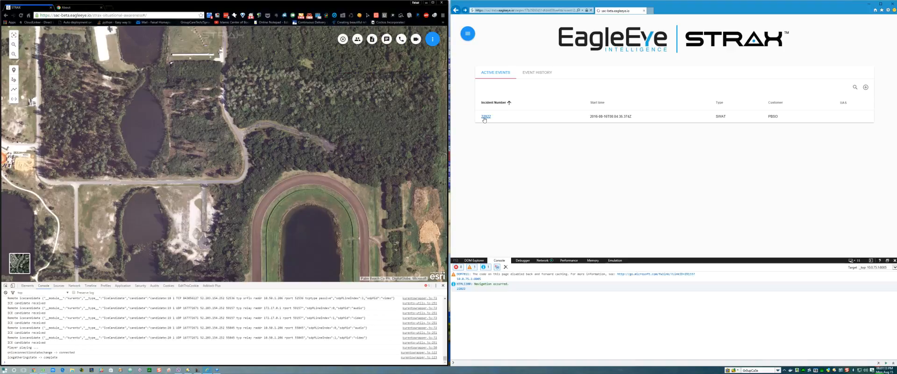